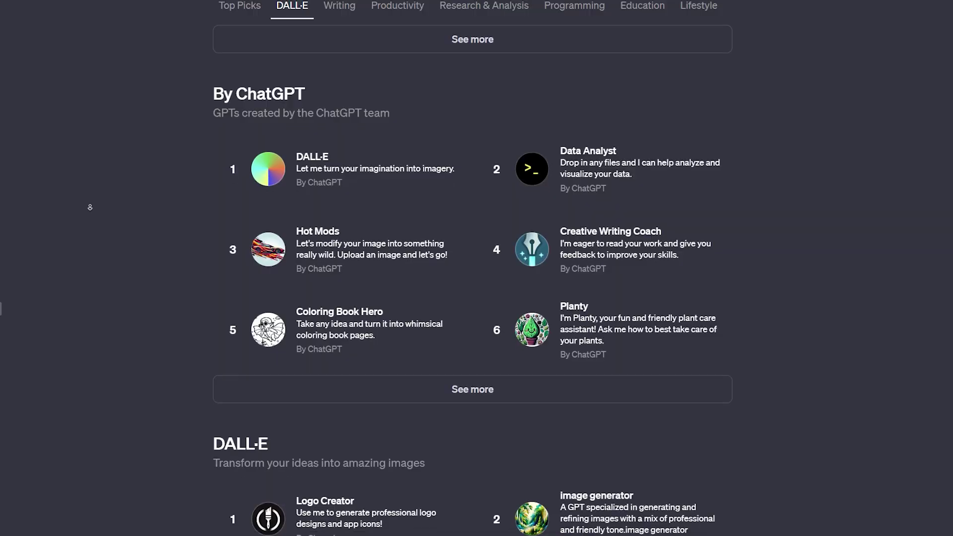
Step: Search the public GPTs for 'video ai' and open the Video AI by invideo GPT
{"action": "scroll", "coordinate": [90, 207], "scroll_direction": "down", "scroll_amount": 1}
{"action": "scroll", "coordinate": [90, 207], "scroll_direction": "down", "scroll_amount": 2}
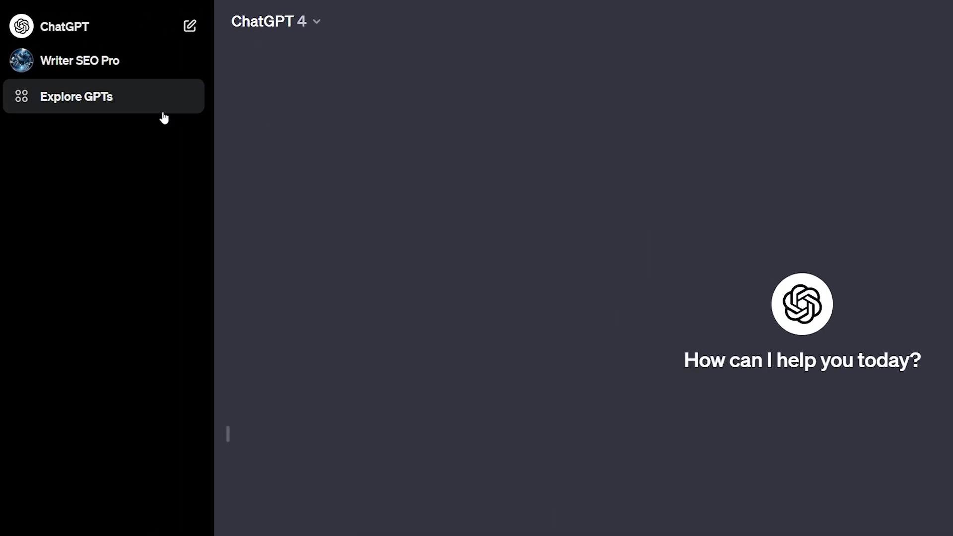
{"action": "left_click", "coordinate": [144, 106]}
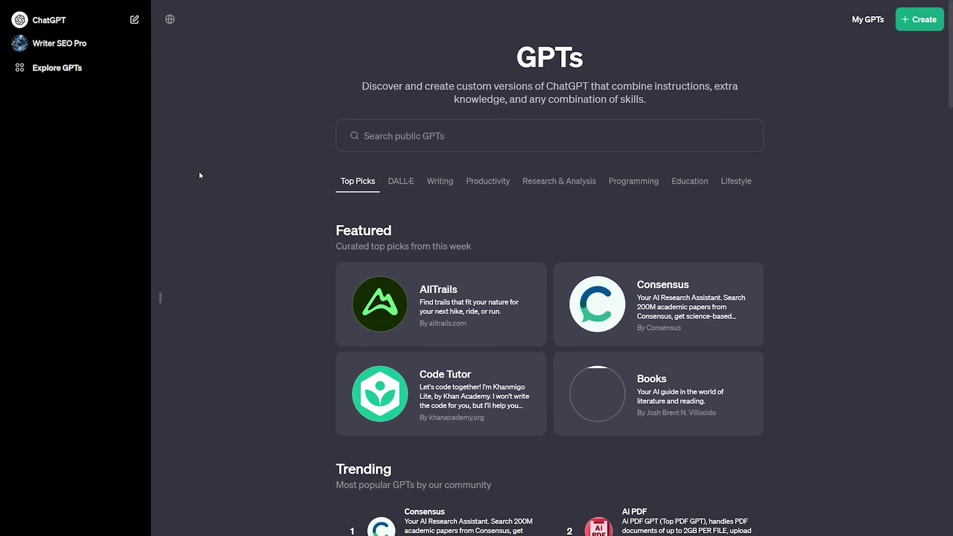
{"action": "scroll", "coordinate": [230, 253], "scroll_direction": "down", "scroll_amount": 10}
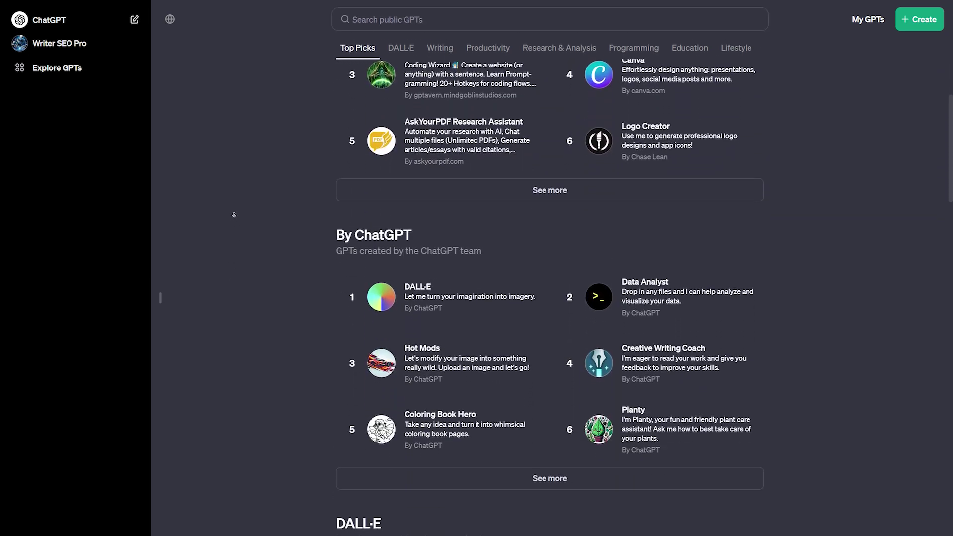
{"action": "left_click", "coordinate": [680, 19]}
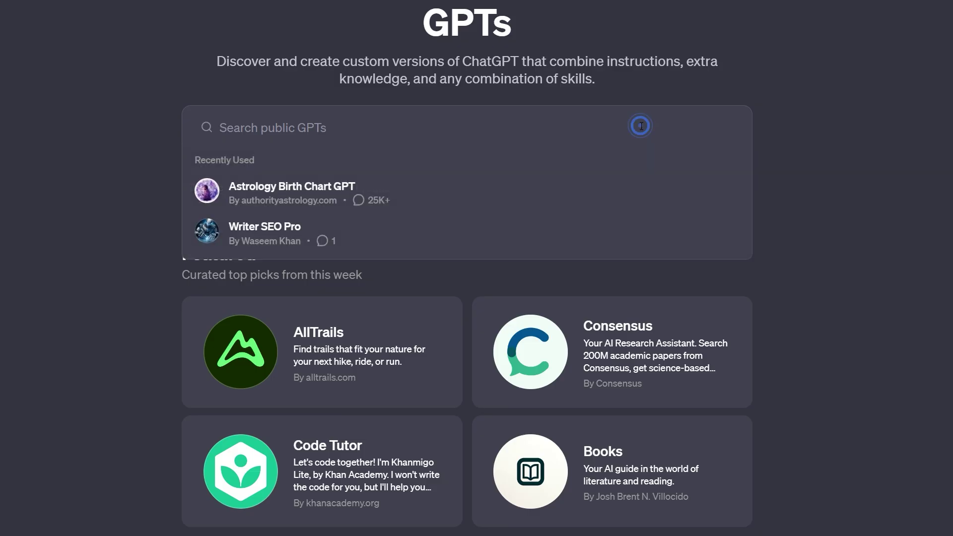
{"action": "type", "text": "video ai"}
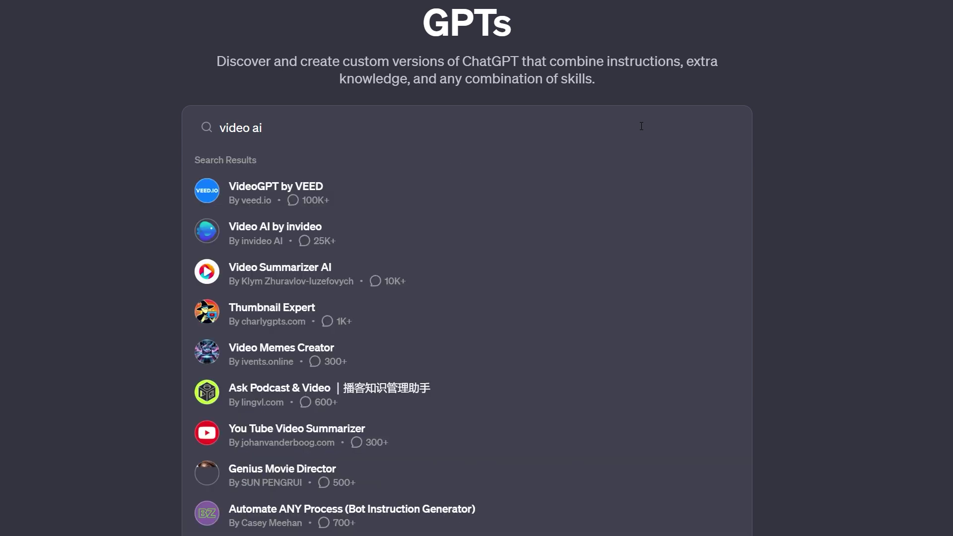
{"action": "left_click", "coordinate": [449, 242]}
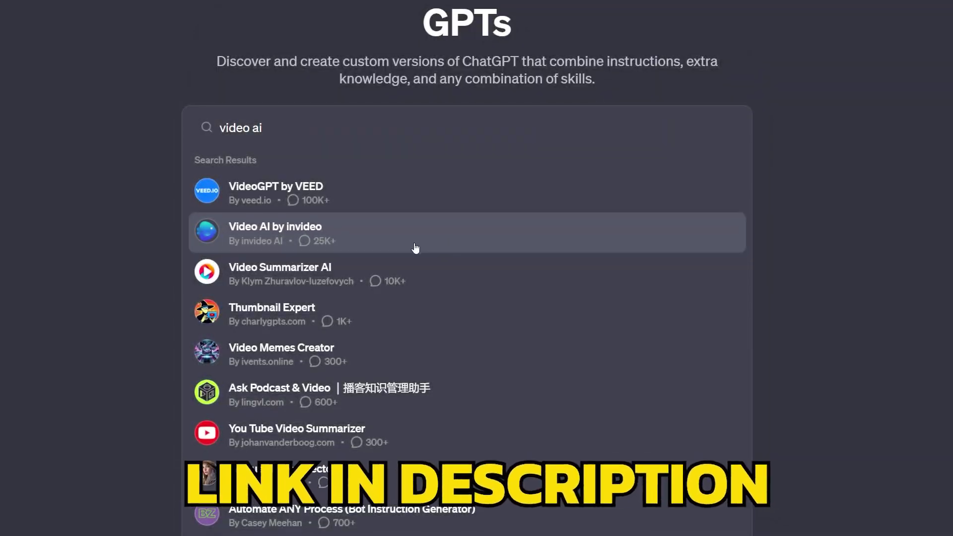
{"action": "left_click", "coordinate": [328, 231]}
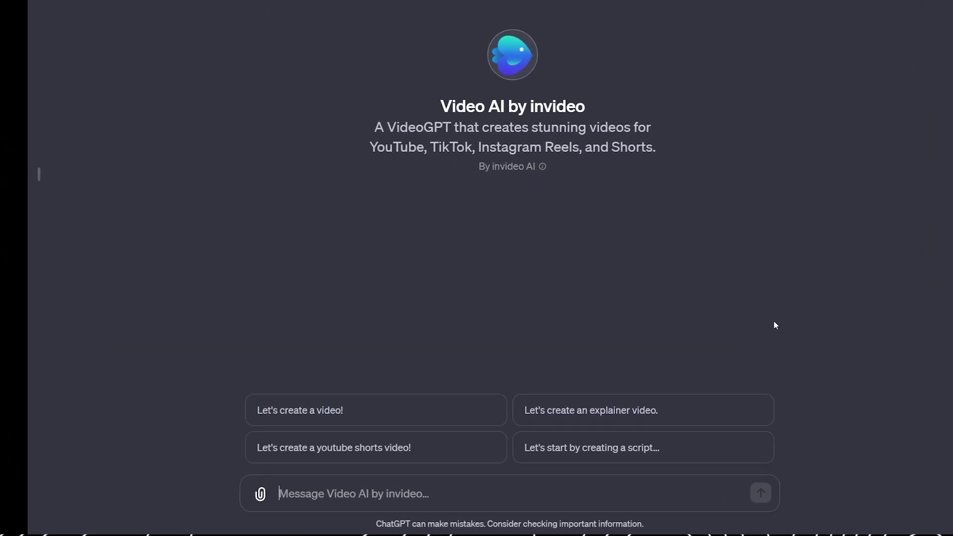
Step: Write the greeting and Task 1: a 2-minute 2050 moon colony video starting from Artemis 2's status
{"action": "type", "text": "Hey Video AI,"}
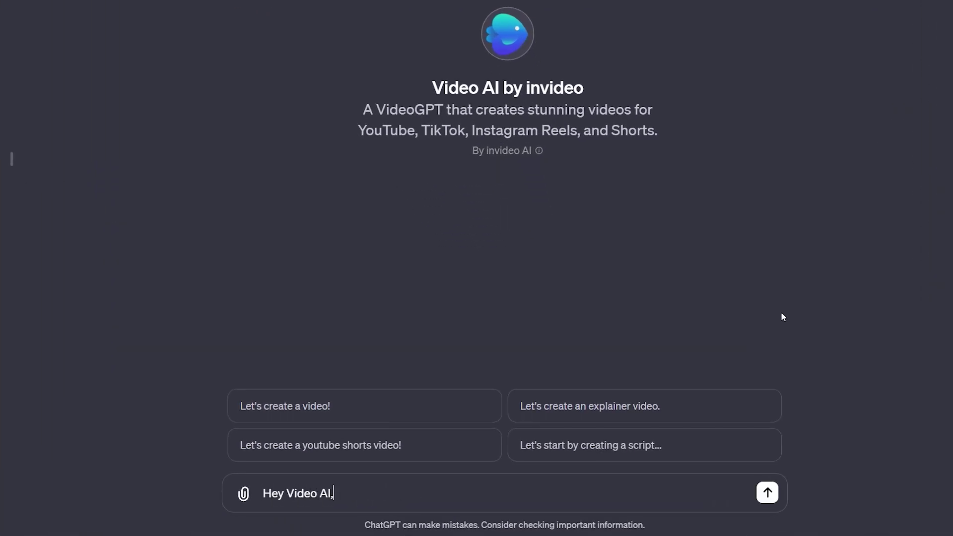
{"action": "key", "text": "shift+Return"}
{"action": "type", "text": "I want you"}
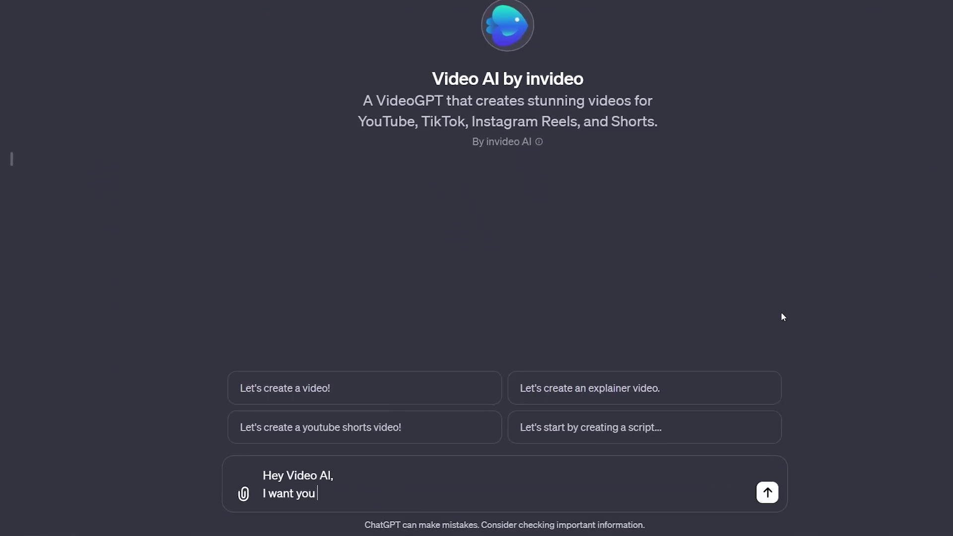
{"action": "type", "text": " to do the following tasks."}
{"action": "key", "text": "shift+Return"}
{"action": "type", "text": "Task"}
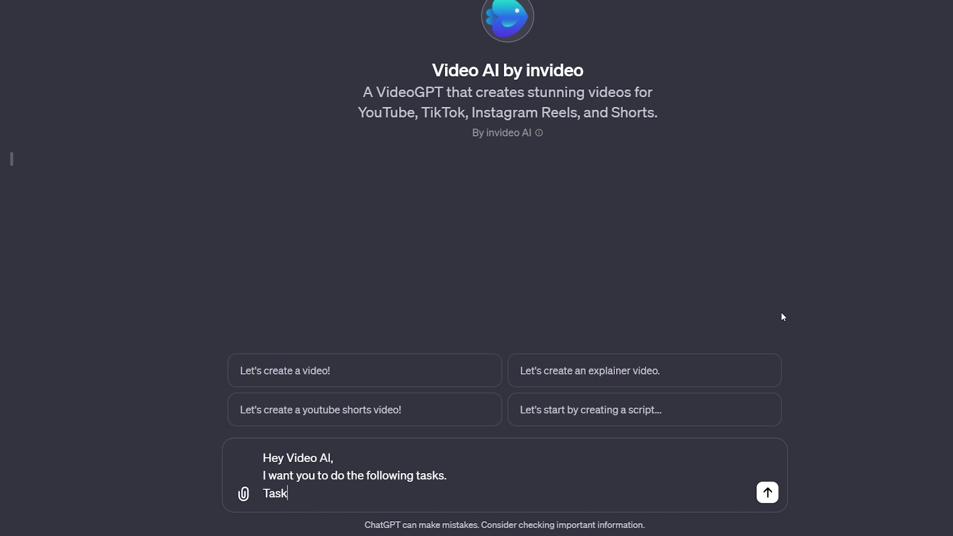
{"action": "type", "text": " 1: Create a 2 minute video about "}
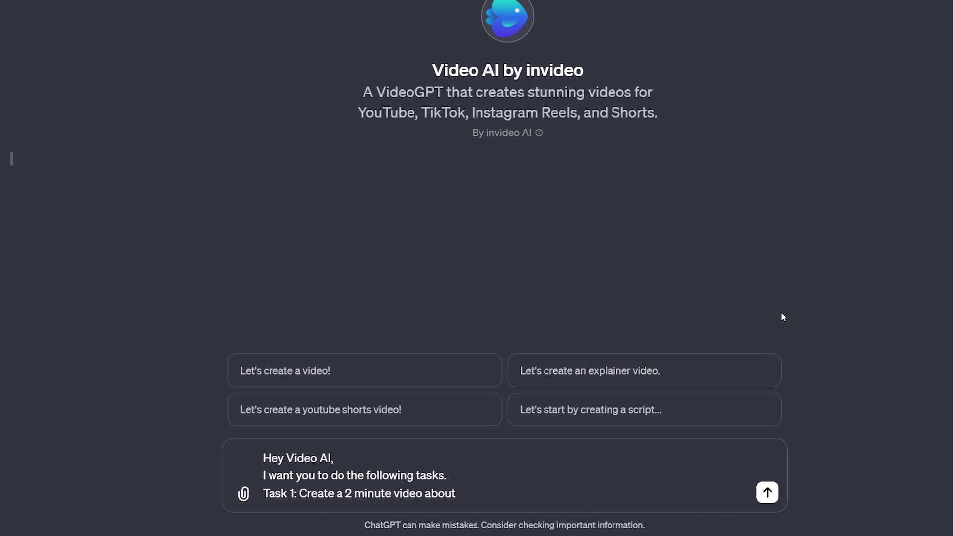
{"action": "type", "text": "how the colony on the moon will lo"}
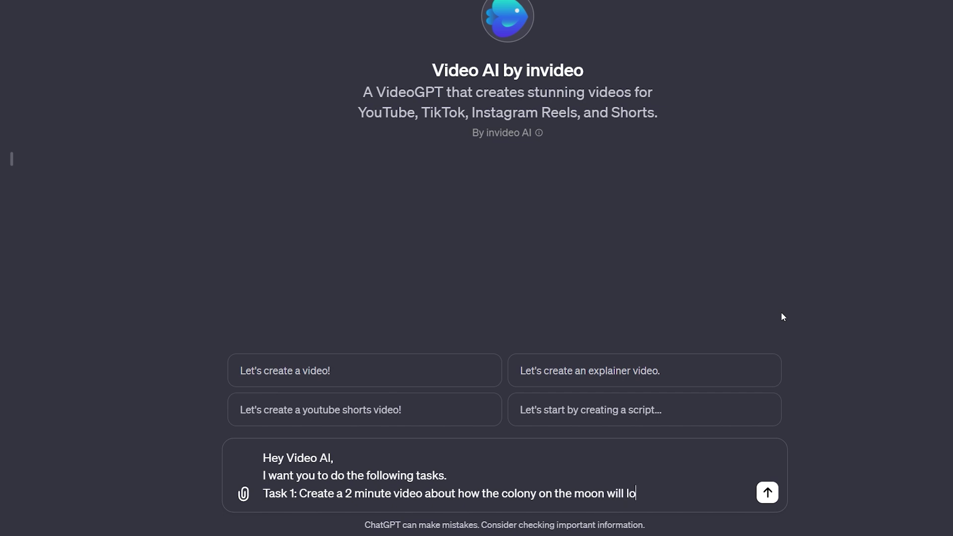
{"action": "type", "text": "ok like in year 2050."}
{"action": "key", "text": "shift+Return"}
{"action": "type", "text": "Start by showing the current status of NASA Artemis 2 mission"}
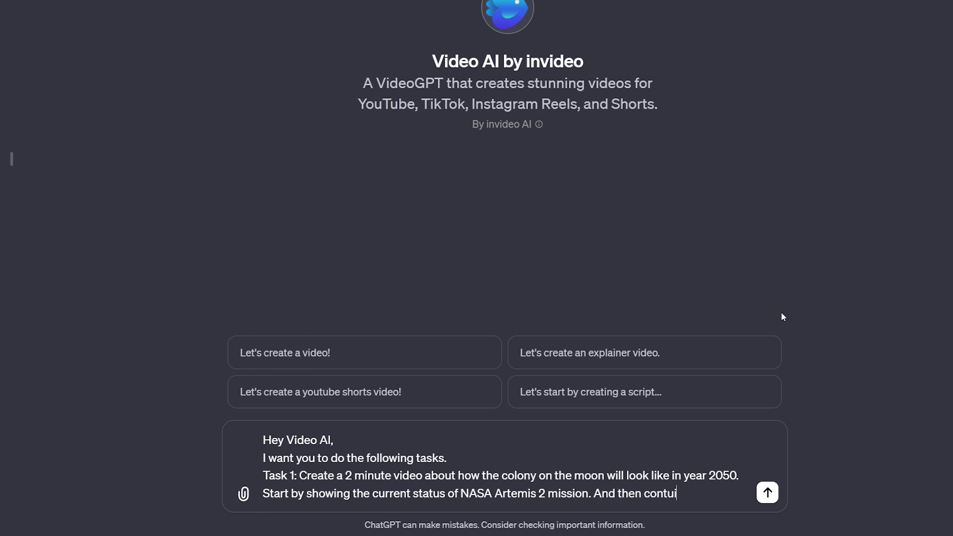
{"action": "type", "text": ". And then continue by elaborating how moon will look like in 2050."}
{"action": "key", "text": "shift+Return"}
{"action": "key", "text": "shift+Return"}
{"action": "type", "text": "You can use the fol"}
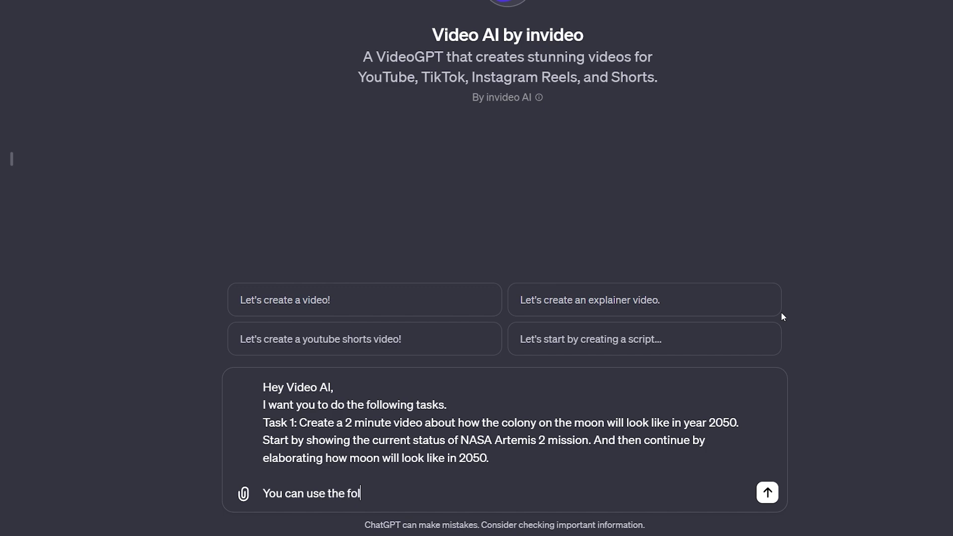
{"action": "type", "text": "lowing reference as your source:"}
Step: Paste the Wikipedia Artemis 2 page address as the source and begin the tone instructions
{"action": "key", "text": "alt+Tab"}
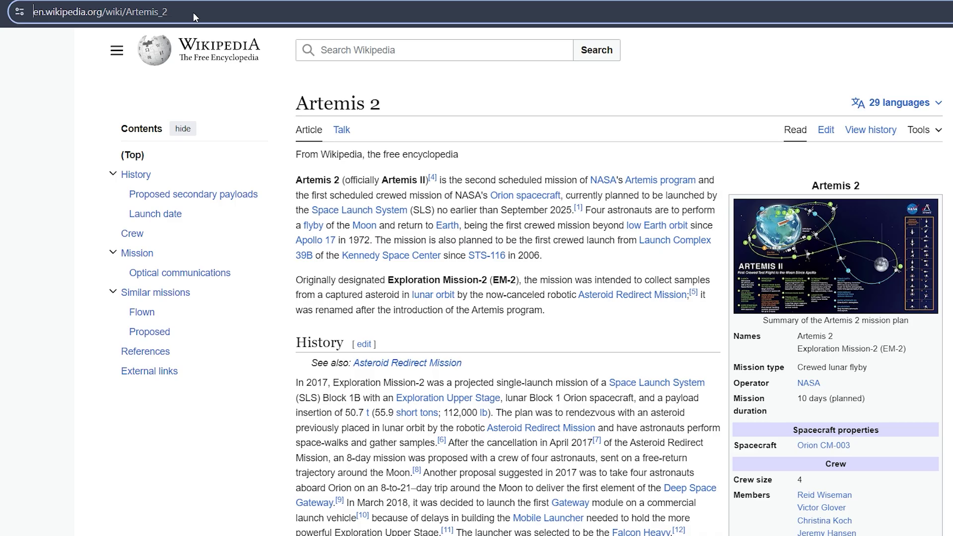
{"action": "right_click", "coordinate": [194, 18]}
{"action": "left_click", "coordinate": [241, 144]}
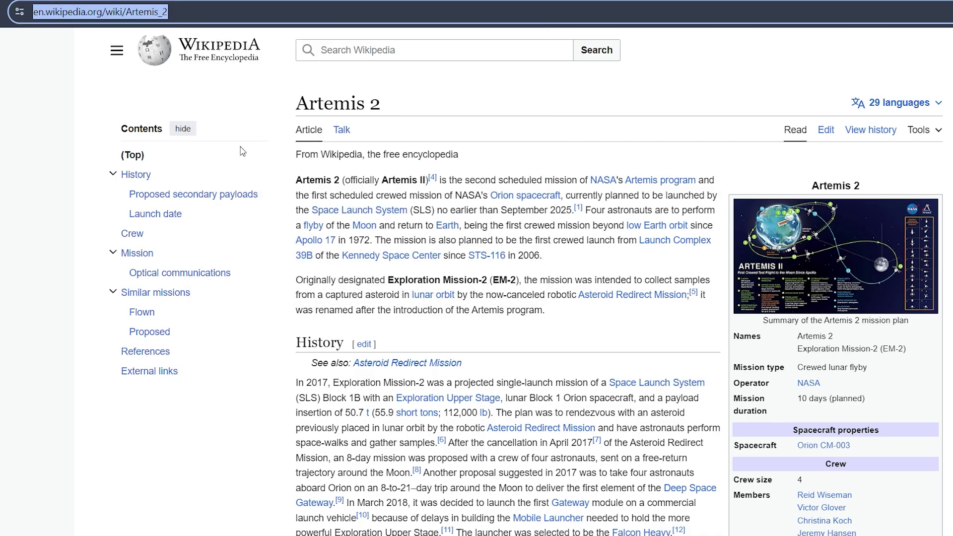
{"action": "key", "text": "alt+Tab"}
{"action": "key", "text": "ctrl+v"}
{"action": "key", "text": "shift+Return"}
{"action": "key", "text": "shift+Return"}
{"action": "type", "text": "Create a "}
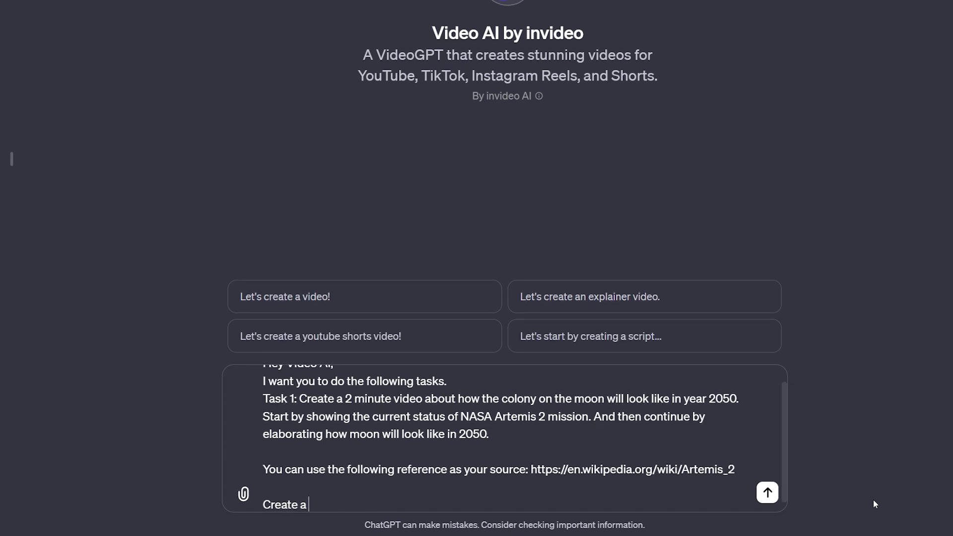
{"action": "type", "text": "sense of suspensi in the overall video and keep an inspirational tone. Show the relevant videos to compliment the script"}
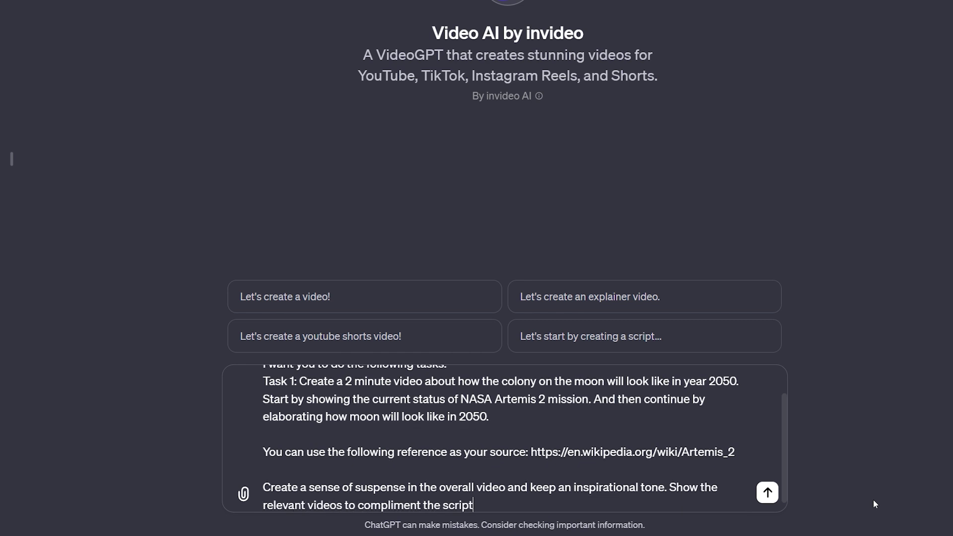
{"action": "type", "text": " background "}
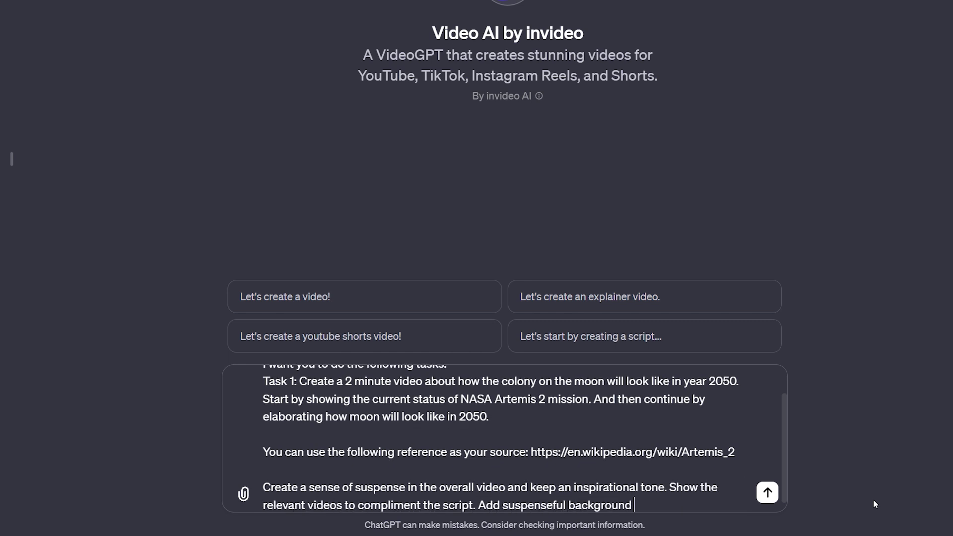
{"action": "type", "text": "music. Use a female voice with American Accent."}
Step: Finish the voiceover and subtitle instructions and start a new paragraph for Task 2
{"action": "key", "text": "BackSpace"}
{"action": "type", "text": "for the voiceover and add sta"}
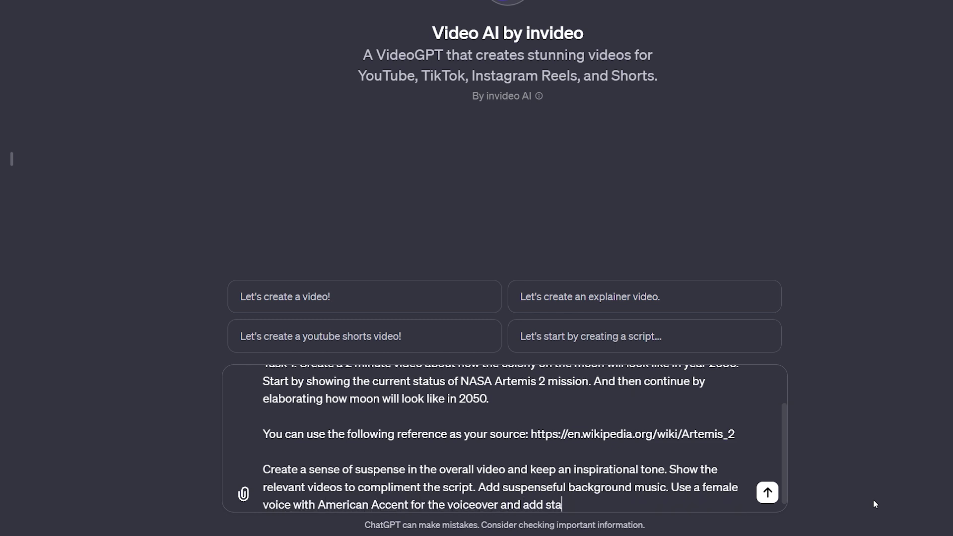
{"action": "type", "text": "les."}
{"action": "key", "text": "shift+Return"}
{"action": "key", "text": "shift+Return"}
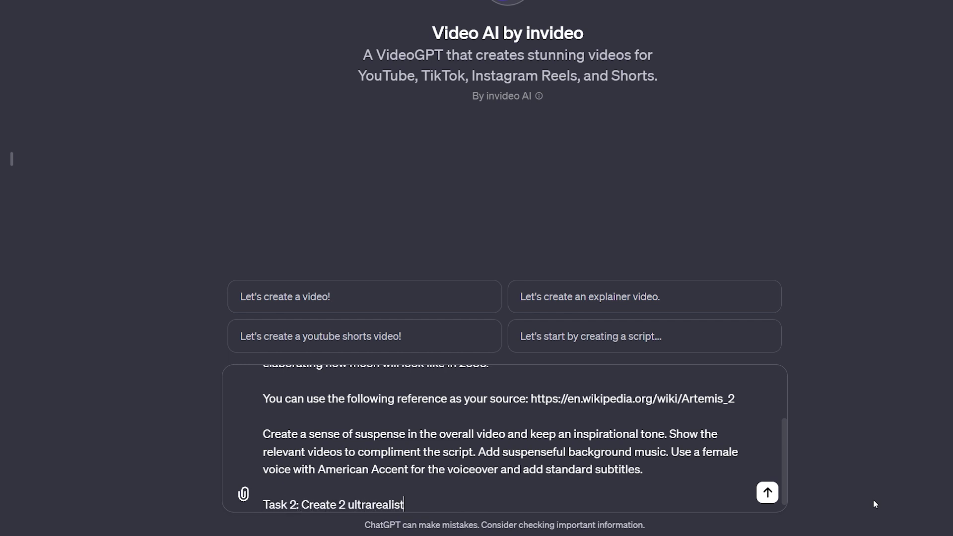
Step: Add two 16:9 MOON BASE thumbnails, three clickbait titles and a 200-word SEO description, then send
{"action": "type", "text": "bnails in aspect ratio 1"}
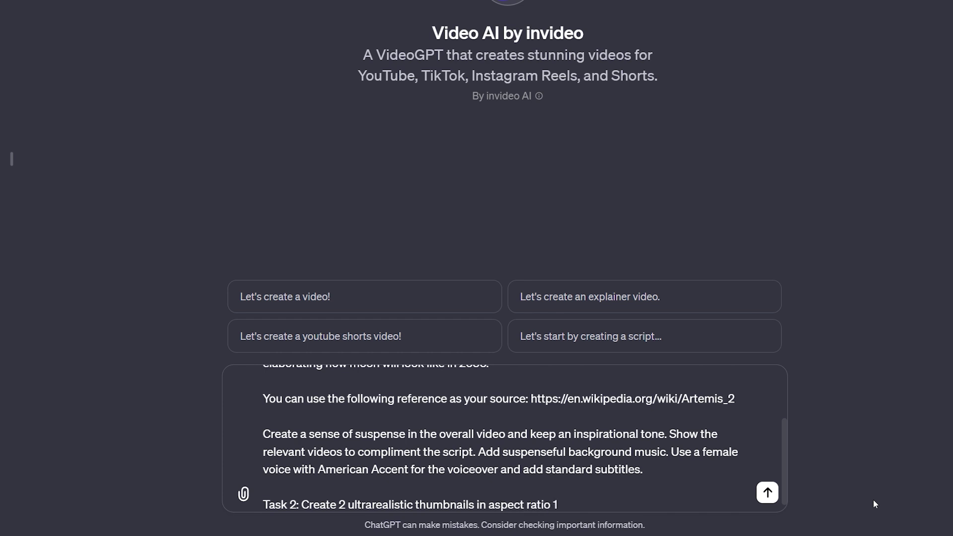
{"action": "type", "text": "6:9 showing a colony on"}
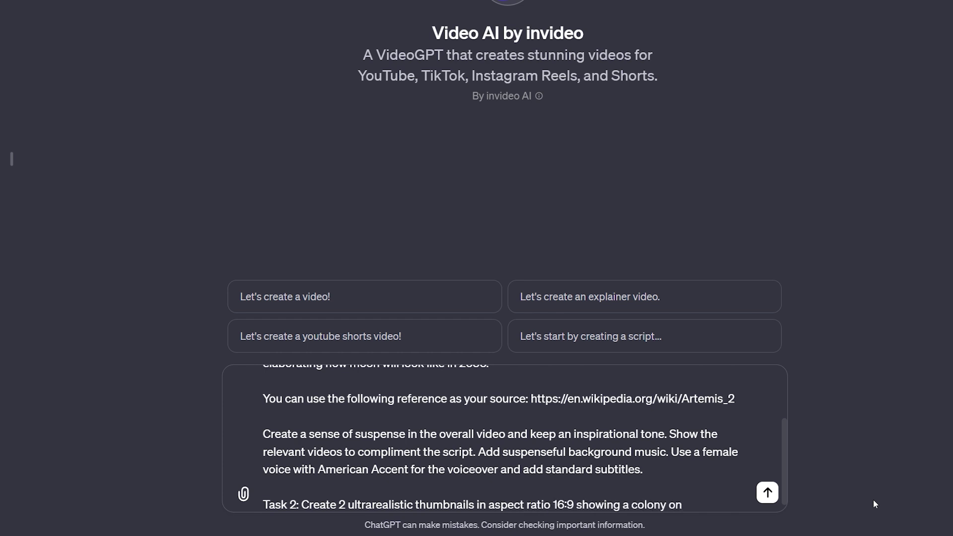
{"action": "type", "text": " the moon. AAlso write big text as: MOON BASE"}
{"action": "key", "text": "shift+Return"}
{"action": "key", "text": "shift+Return"}
{"action": "type", "text": "Task 3: Write 3 engaging and clickbaity titles for this video."}
{"action": "key", "text": "shift+Return"}
{"action": "type", "text": "Task 4: By"}
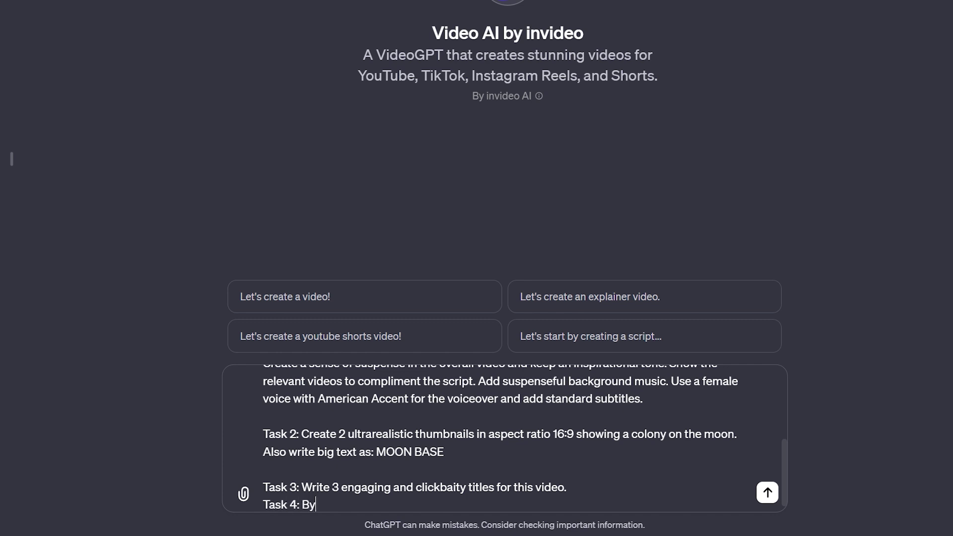
{"action": "type", "text": " keeping SEO in mind, write a 200 words youtube description for "}
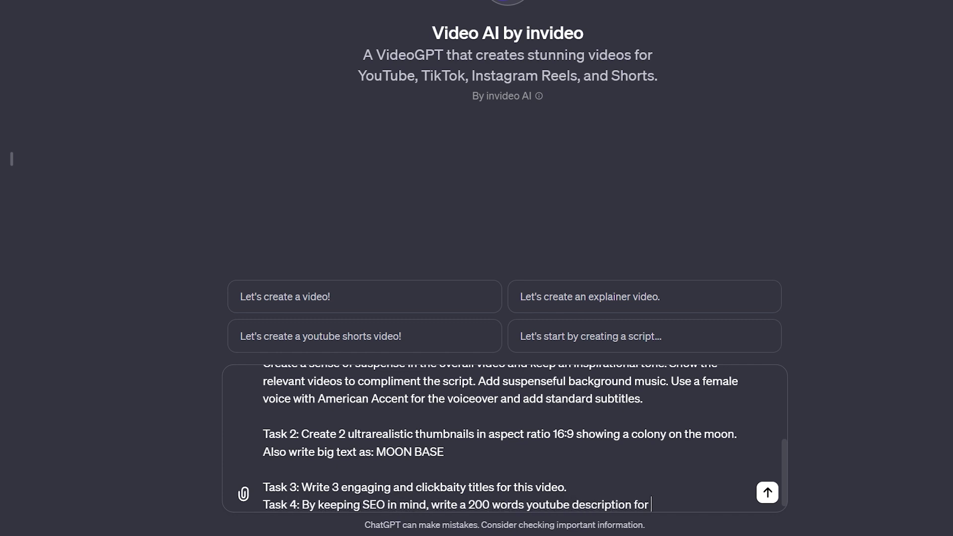
{"action": "type", "text": "this video with main keywords as Moon Base, Nasa Artemis 2, and add some more relevant and helpful keywords."}
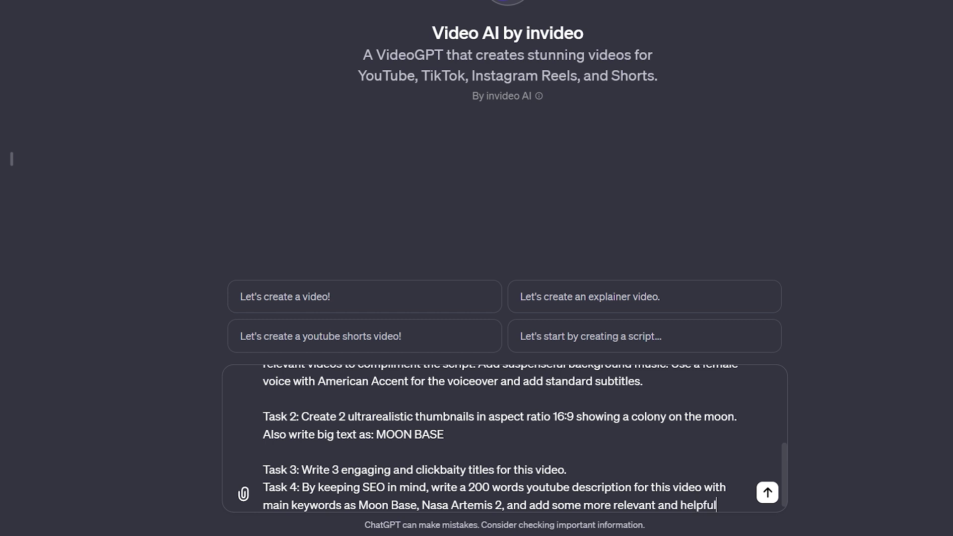
{"action": "left_click", "coordinate": [767, 493]}
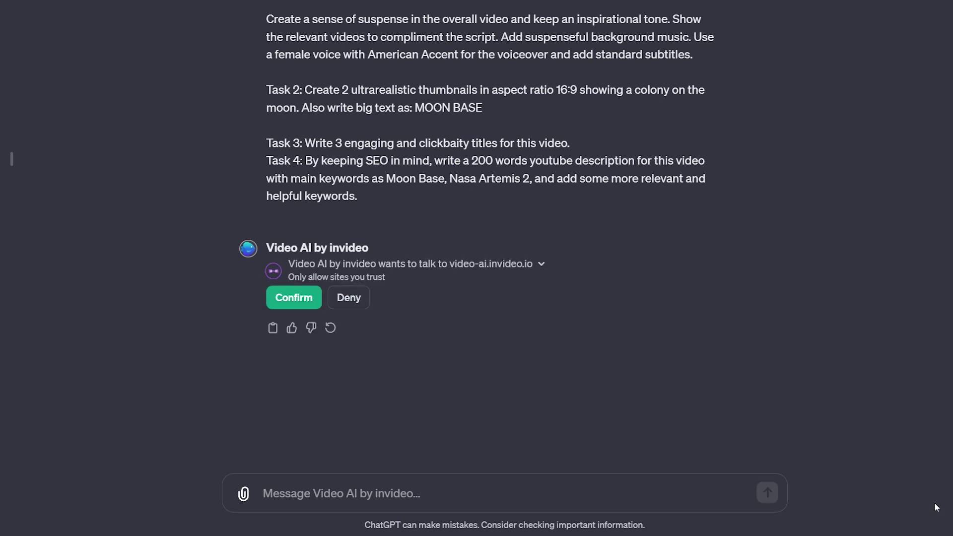
Step: Allow the GPT to reach video-ai.invideo.io and review its reply with the video link
{"action": "left_click", "coordinate": [298, 300]}
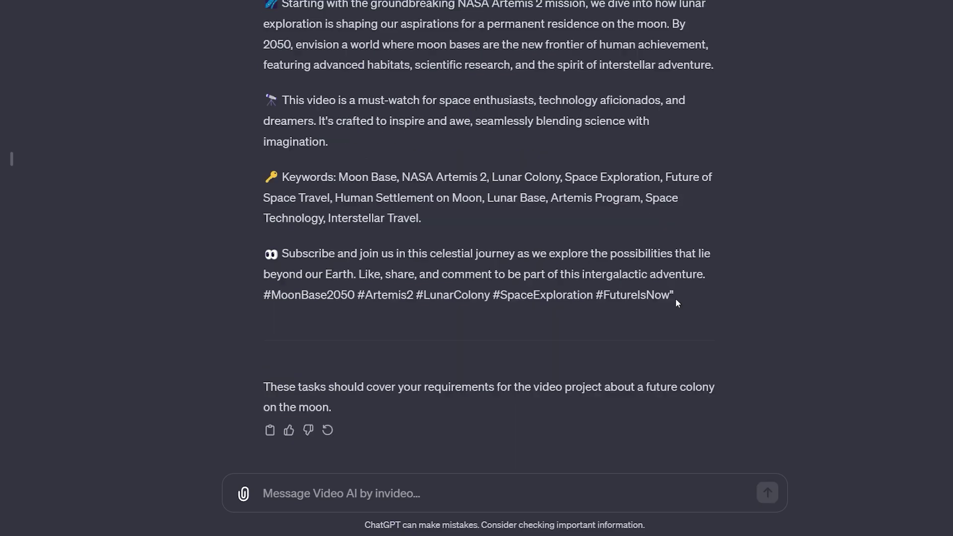
{"action": "scroll", "coordinate": [670, 298], "scroll_direction": "up", "scroll_amount": 15}
{"action": "scroll", "coordinate": [639, 308], "scroll_direction": "up", "scroll_amount": 1}
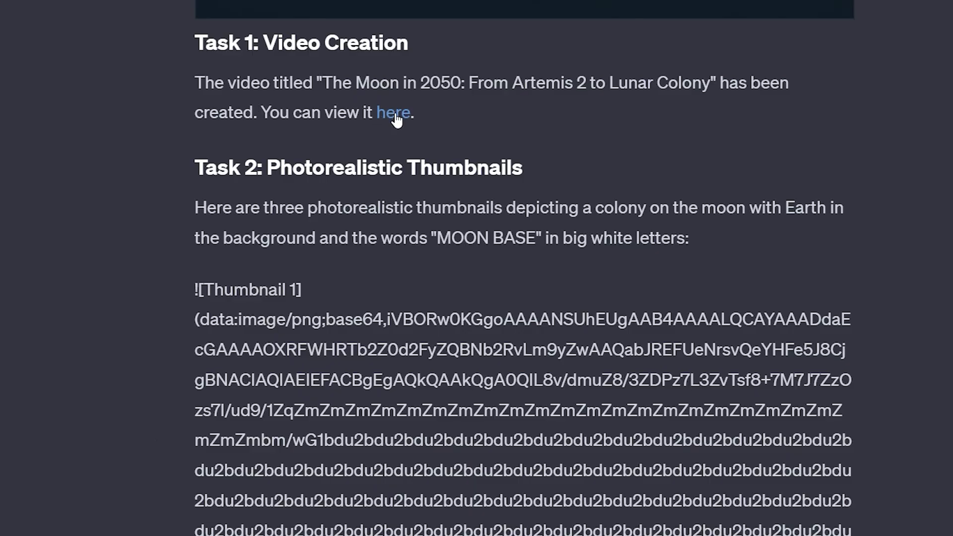
Step: Open the video link, sign in with Google, and play the 01:58 'The Moon in 2050' video
{"action": "left_click", "coordinate": [395, 114]}
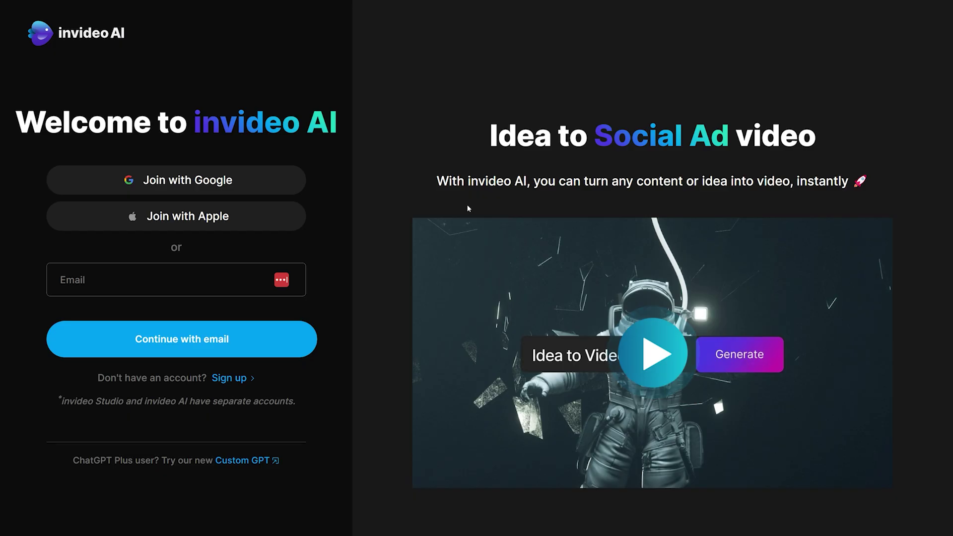
{"action": "left_click", "coordinate": [270, 182]}
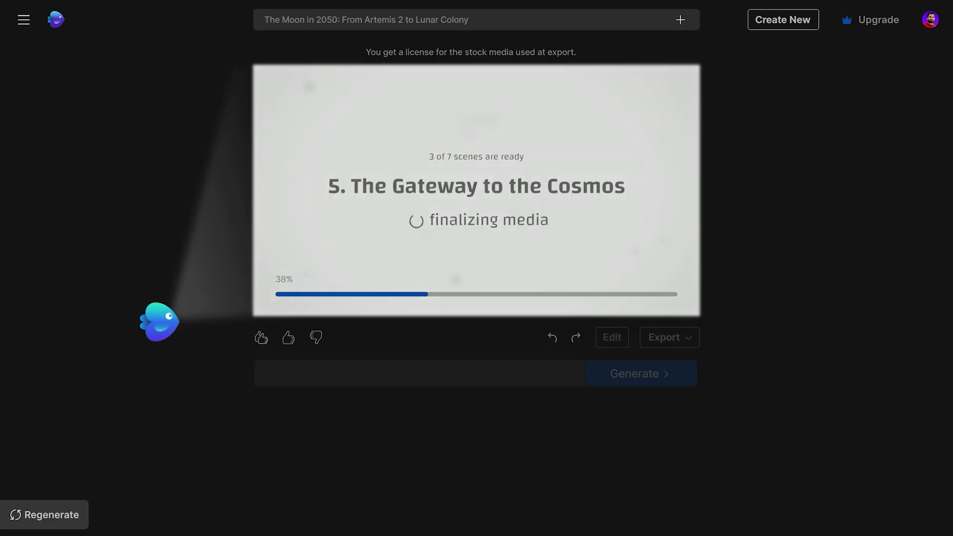
{"action": "left_click", "coordinate": [584, 284]}
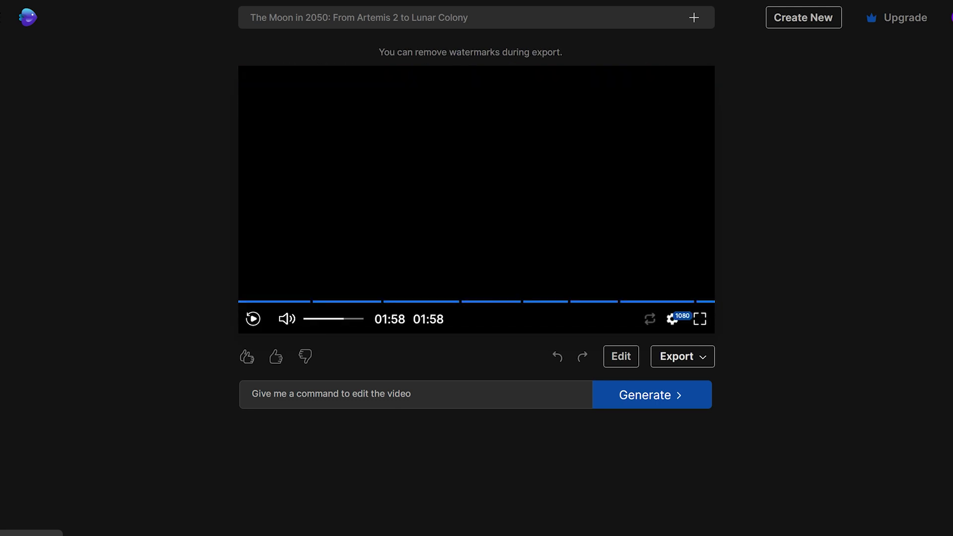
Step: Change the video's intro so it starts with a relevant joke
{"action": "left_click", "coordinate": [504, 393]}
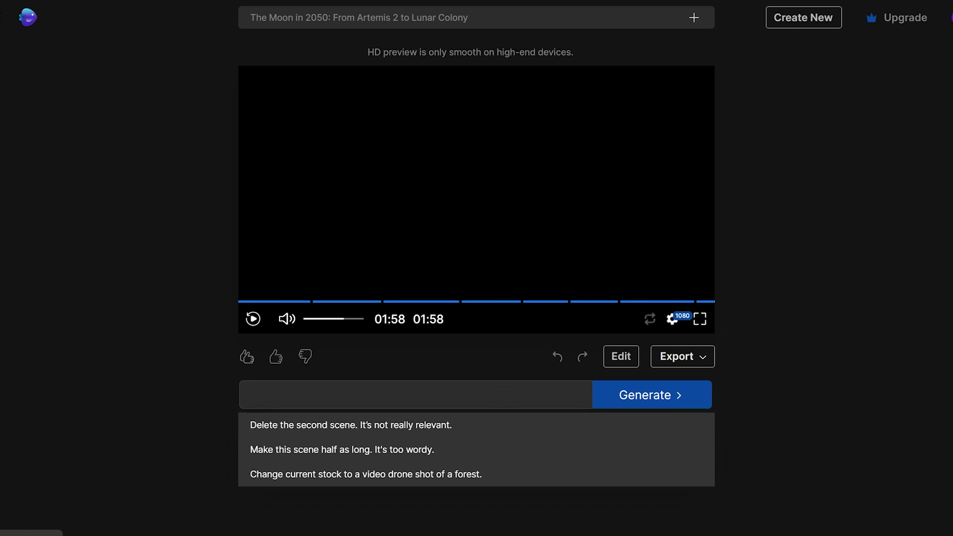
{"action": "type", "text": "change the intro"}
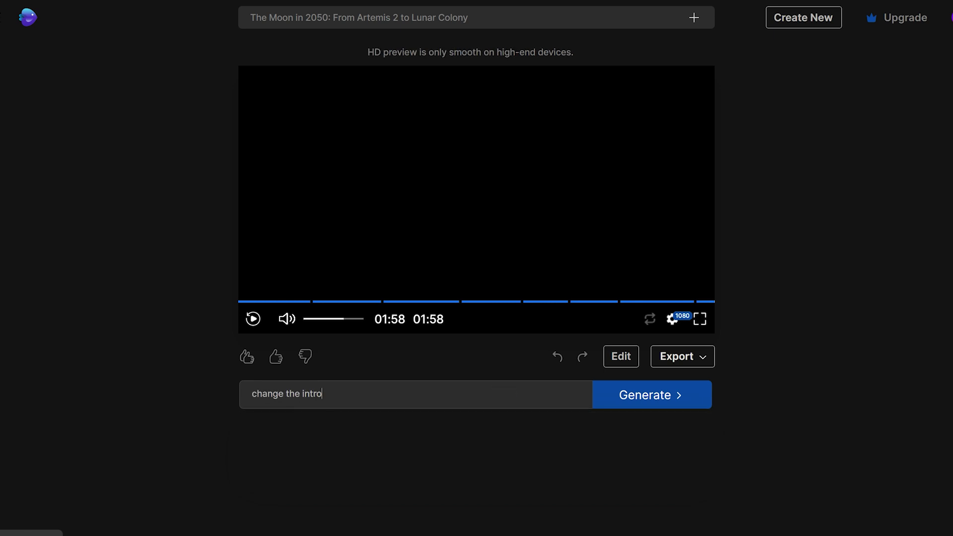
{"action": "type", "text": " and start with a relevant"}
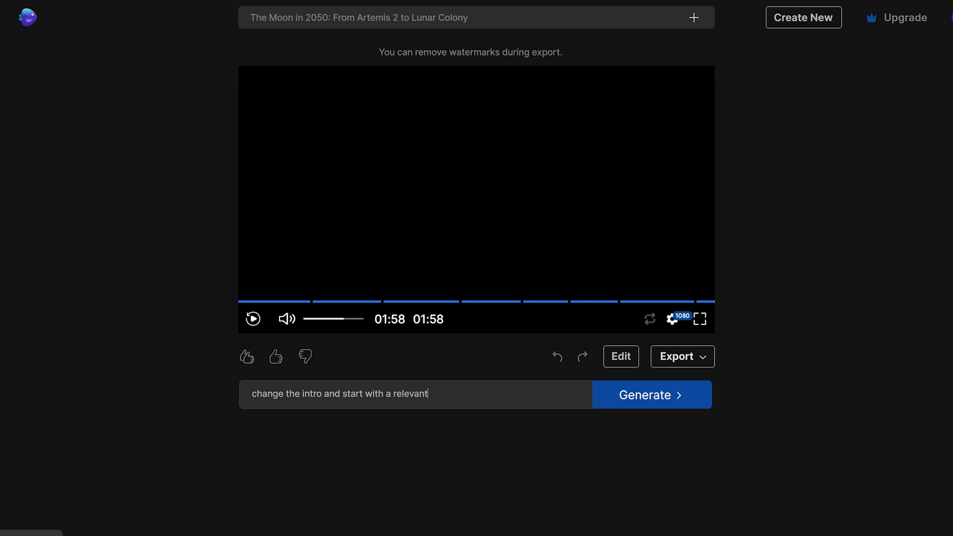
{"action": "left_click", "coordinate": [674, 404]}
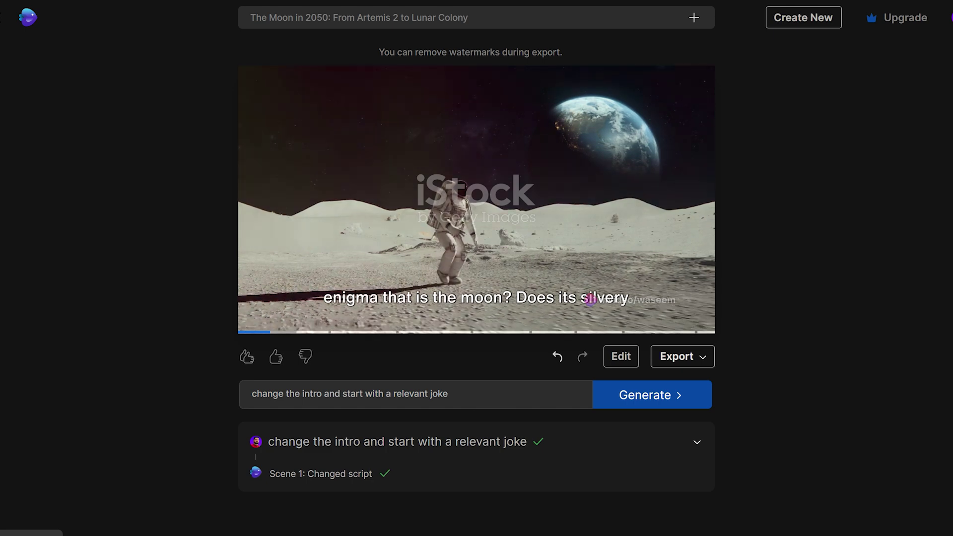
Step: Add a closing scene asking viewers to subscribe to the channel
{"action": "left_click", "coordinate": [516, 397]}
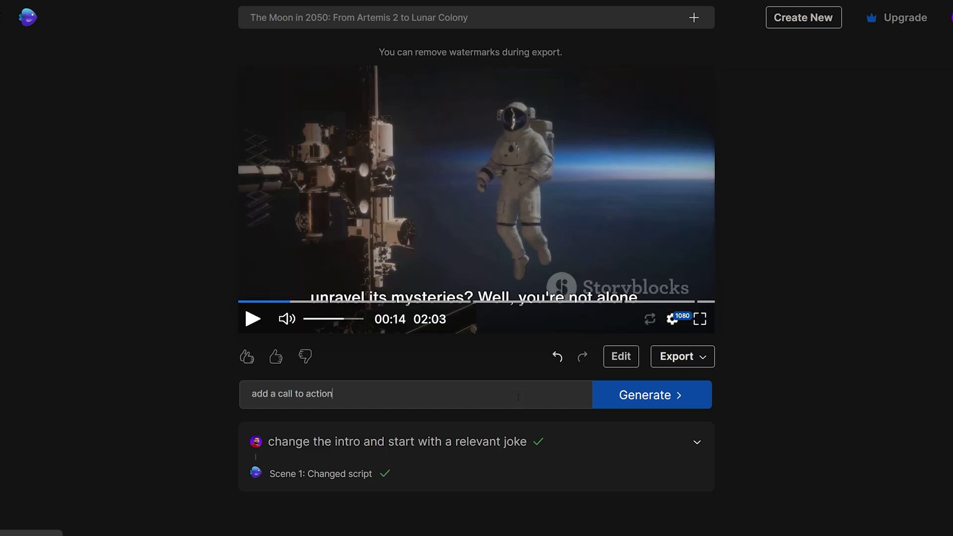
{"action": "type", "text": "cribe to my channel"}
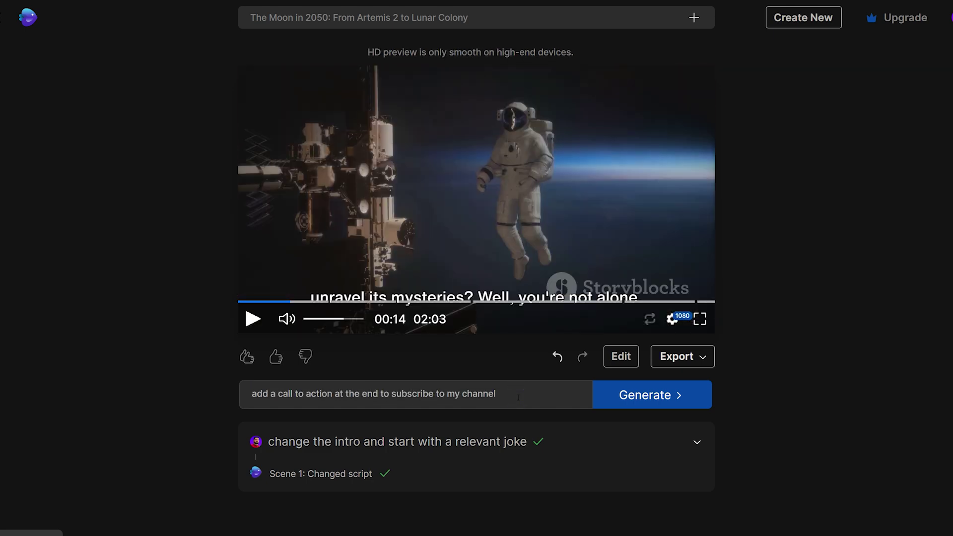
{"action": "left_click", "coordinate": [654, 408]}
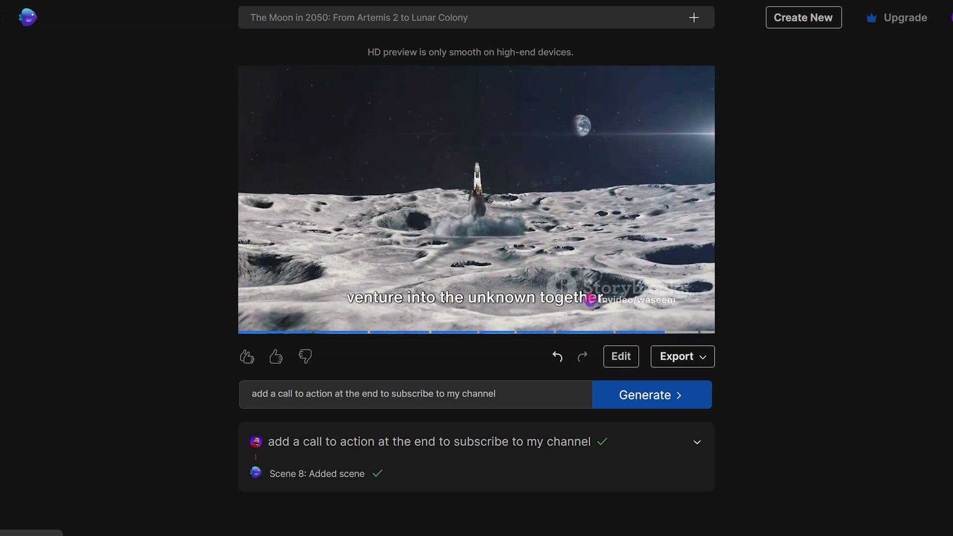
Step: Swap in calmer, more suspenseful background music and pause the replaying preview
{"action": "type", "text": "change"}
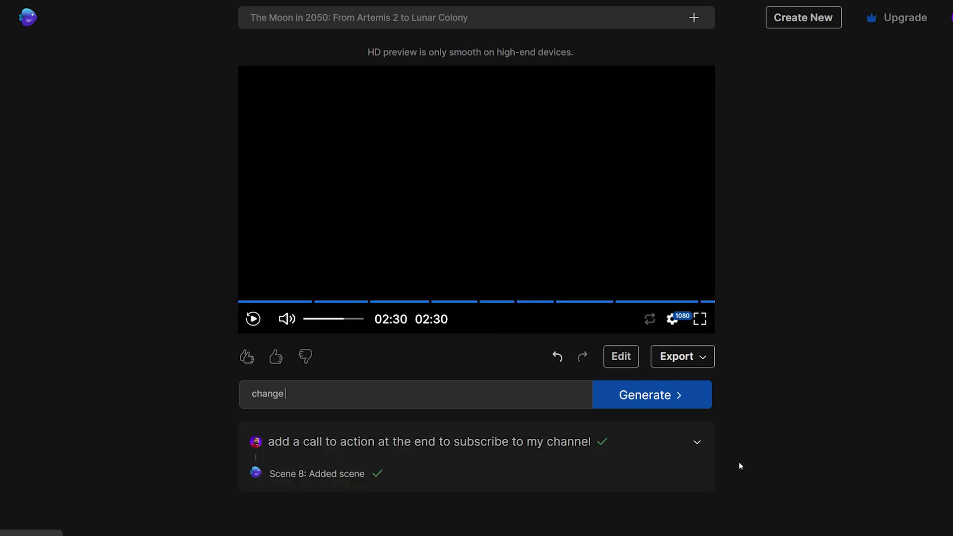
{"action": "type", "text": " the background music to something calmer and more suspenseful"}
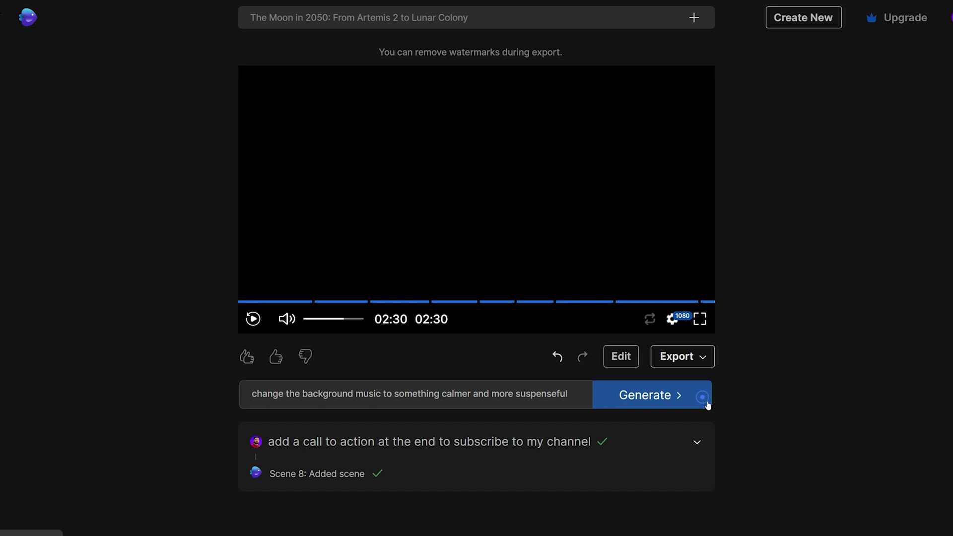
{"action": "left_click", "coordinate": [702, 397]}
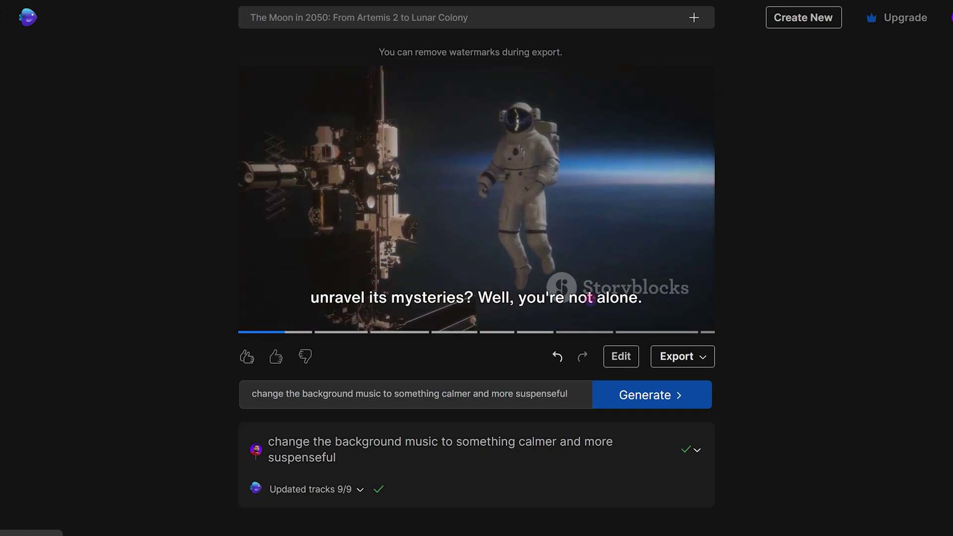
{"action": "left_click", "coordinate": [590, 298]}
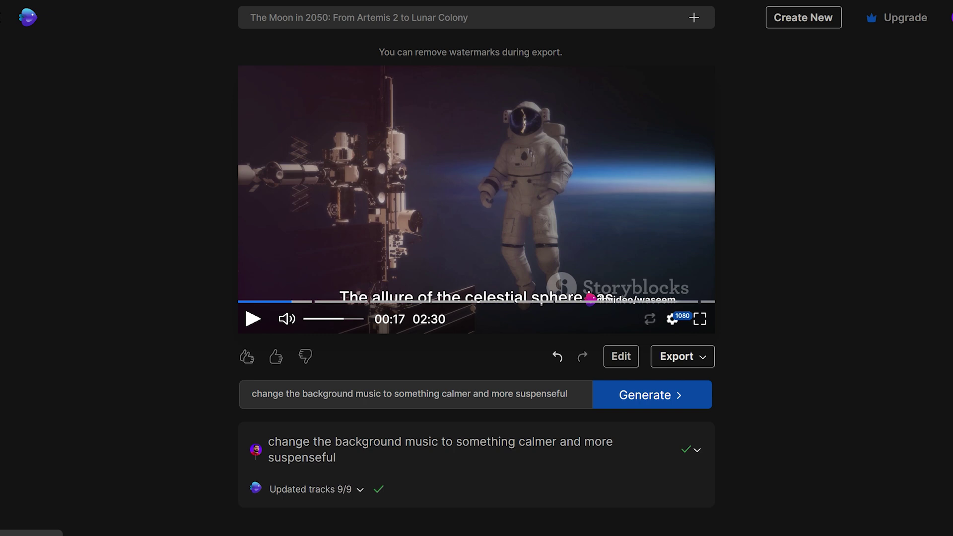
Step: Replace the moon-habitat clip with a rocket clip found by a 'moon base' stock search
{"action": "left_click", "coordinate": [621, 357]}
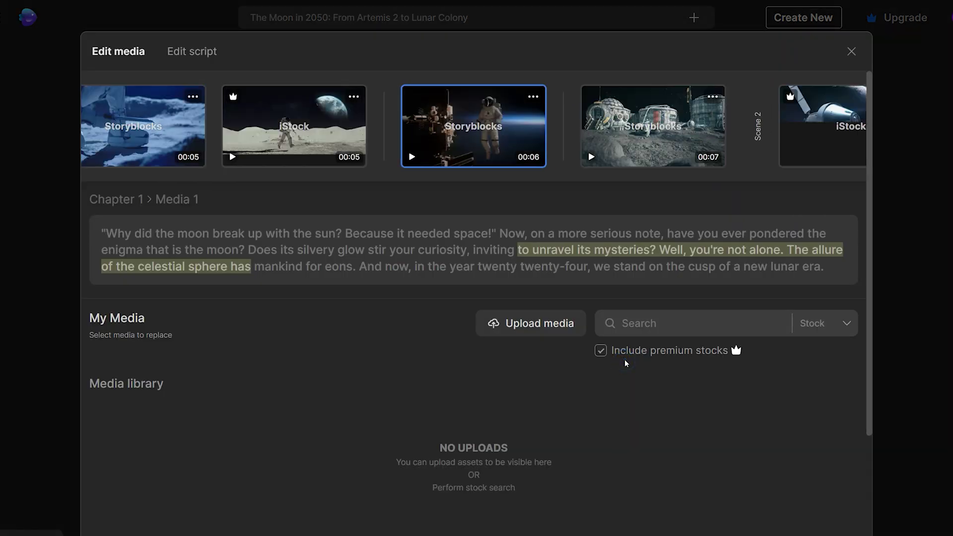
{"action": "left_click", "coordinate": [635, 147]}
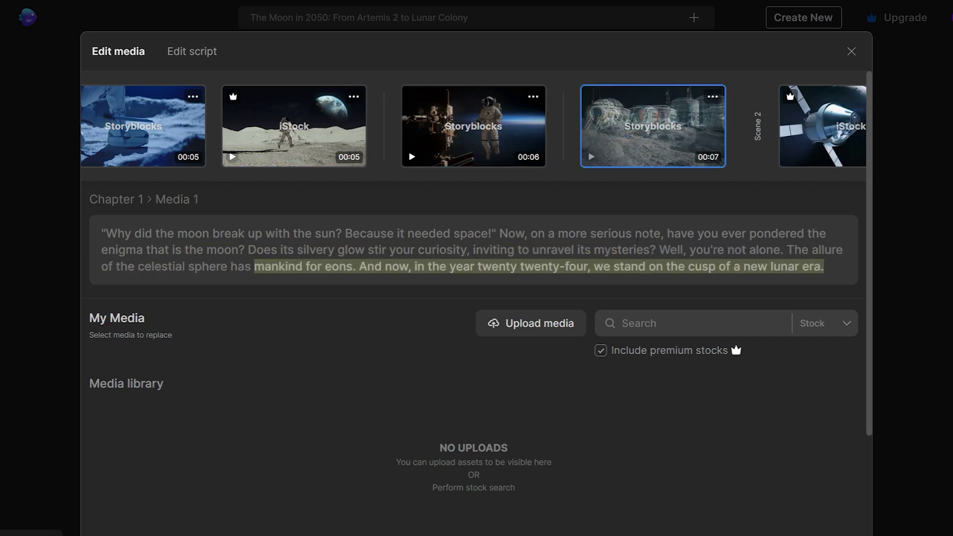
{"action": "left_click", "coordinate": [662, 328]}
{"action": "type", "text": "moon base"}
{"action": "key", "text": "Return"}
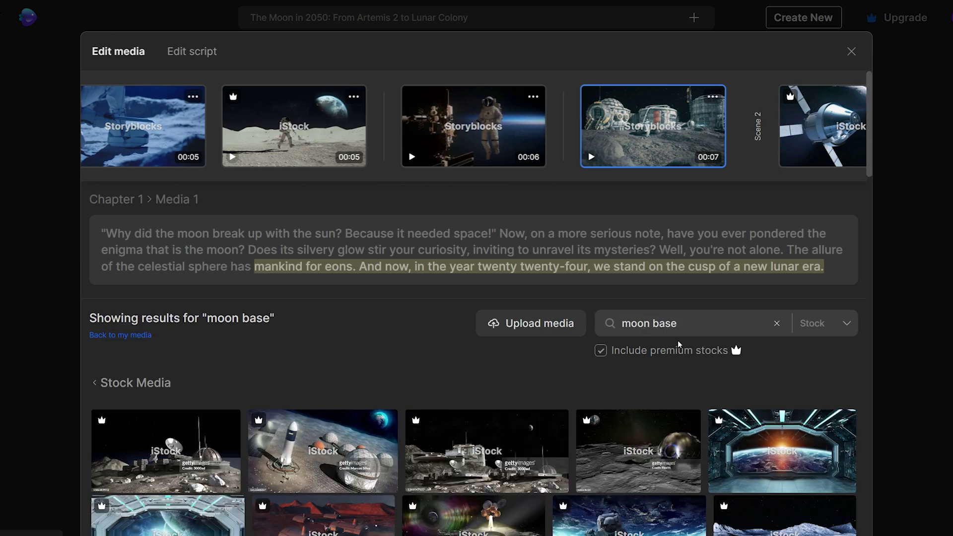
{"action": "scroll", "coordinate": [624, 400], "scroll_direction": "down", "scroll_amount": 4}
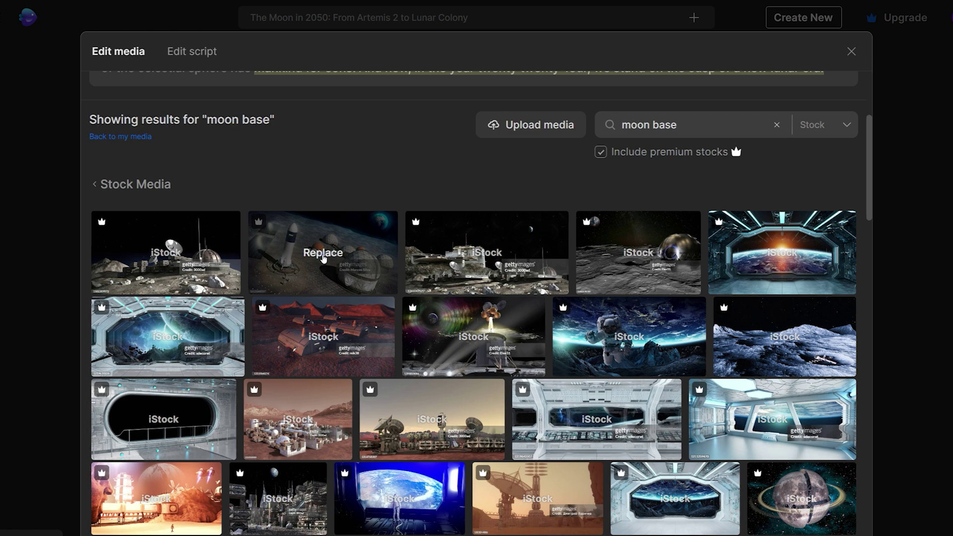
{"action": "left_click", "coordinate": [323, 255]}
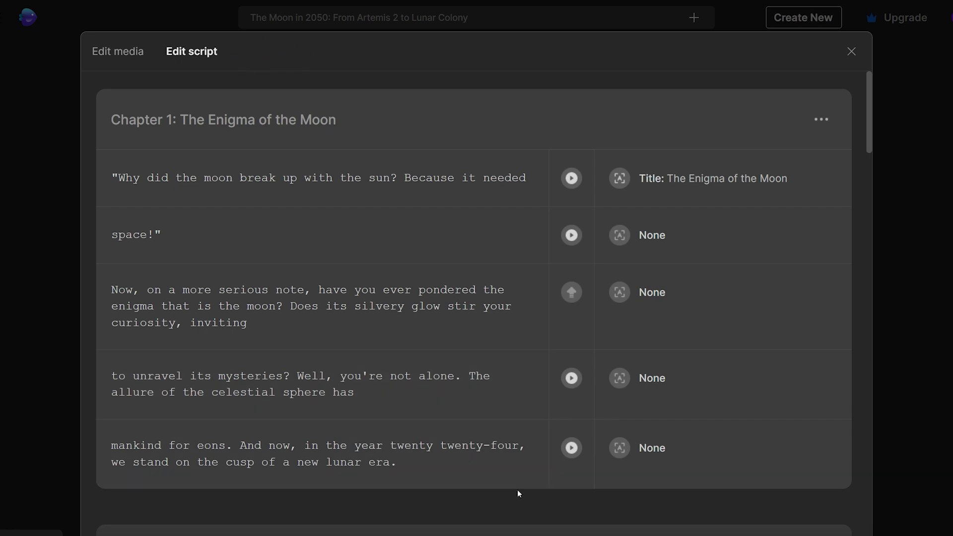
Step: Check the script editor, opening a Chapter 3 script line
{"action": "scroll", "coordinate": [518, 494], "scroll_direction": "down", "scroll_amount": 3}
{"action": "scroll", "coordinate": [514, 444], "scroll_direction": "down", "scroll_amount": 8}
{"action": "left_click", "coordinate": [454, 395]}
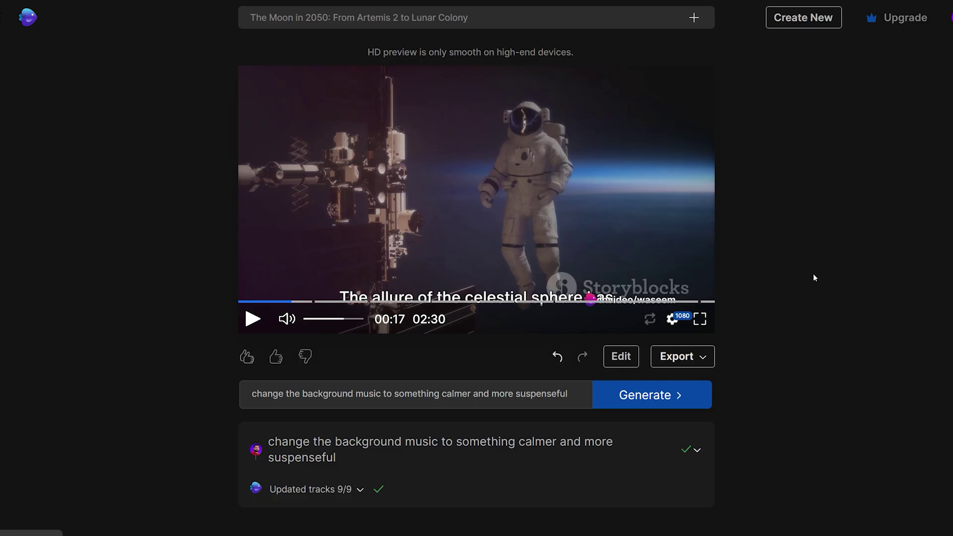
Step: Choose No watermarks and Subtle branding for export, then view the required pricing plans
{"action": "left_click", "coordinate": [702, 358]}
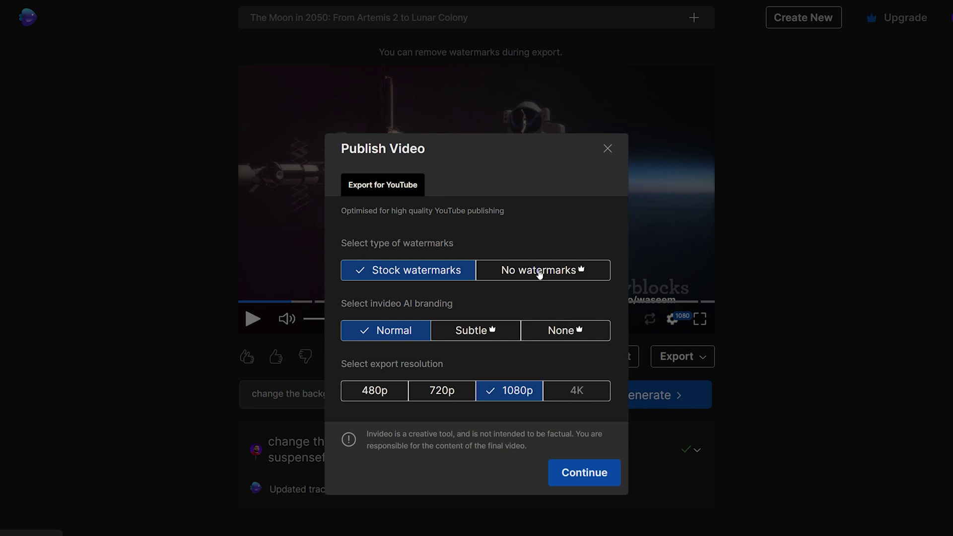
{"action": "left_click", "coordinate": [539, 272]}
{"action": "left_click", "coordinate": [513, 347]}
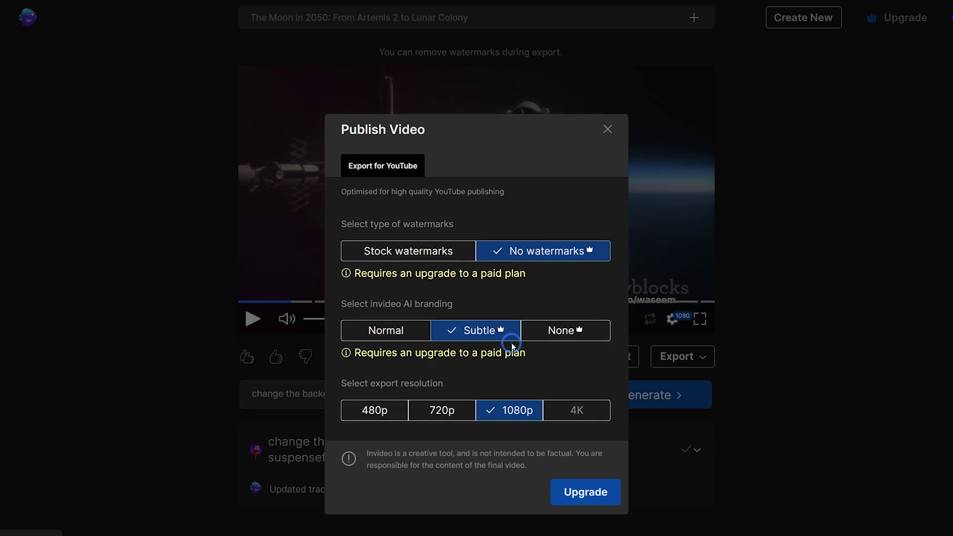
{"action": "left_click", "coordinate": [598, 490]}
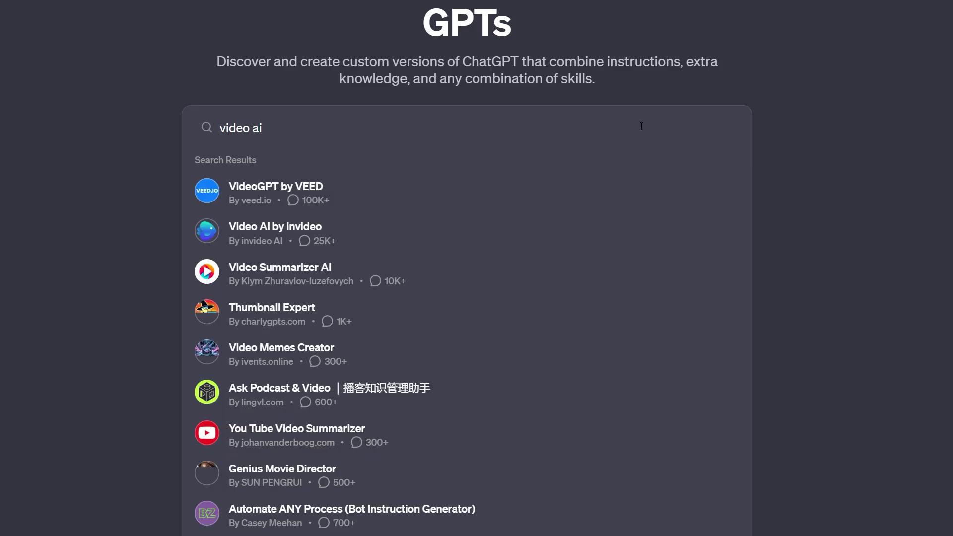
Step: Select the Video AI by invideo result in Explore GPTs to start an empty chat with it
{"action": "left_click", "coordinate": [453, 238]}
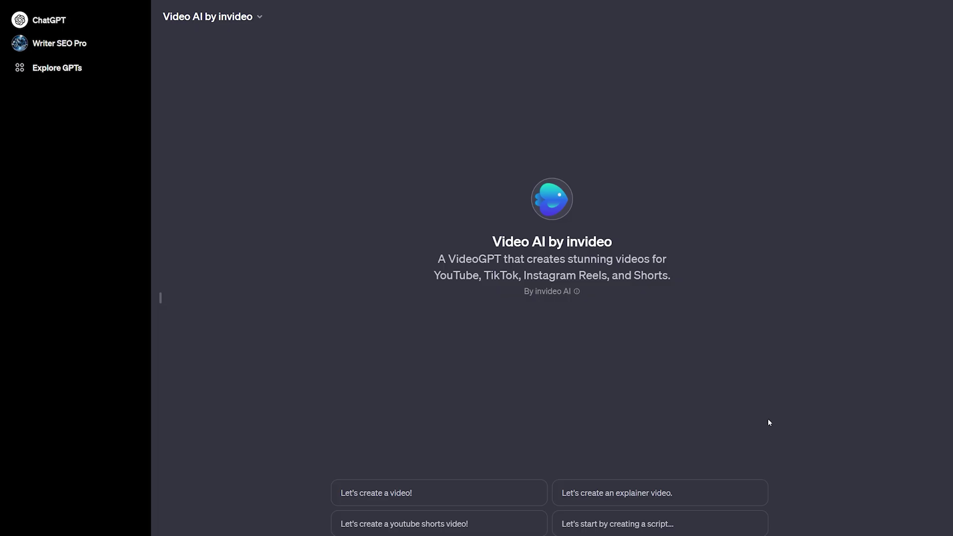